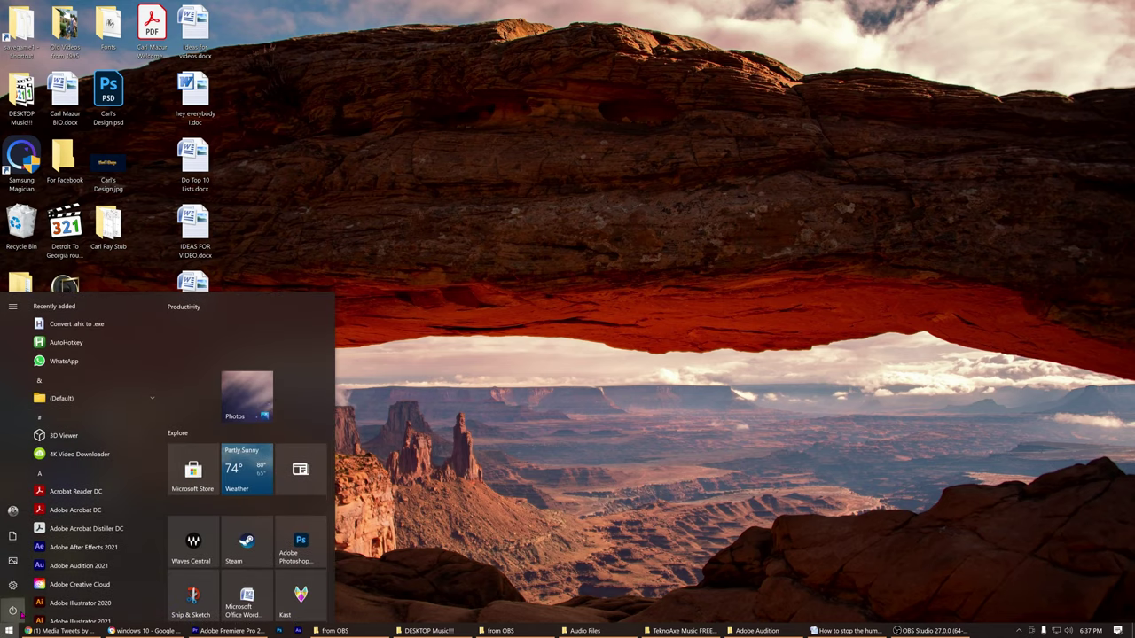
Step: Launch Adobe Audition 2021 from the Windows Start menu
{"action": "left_click", "coordinate": [118, 565]}
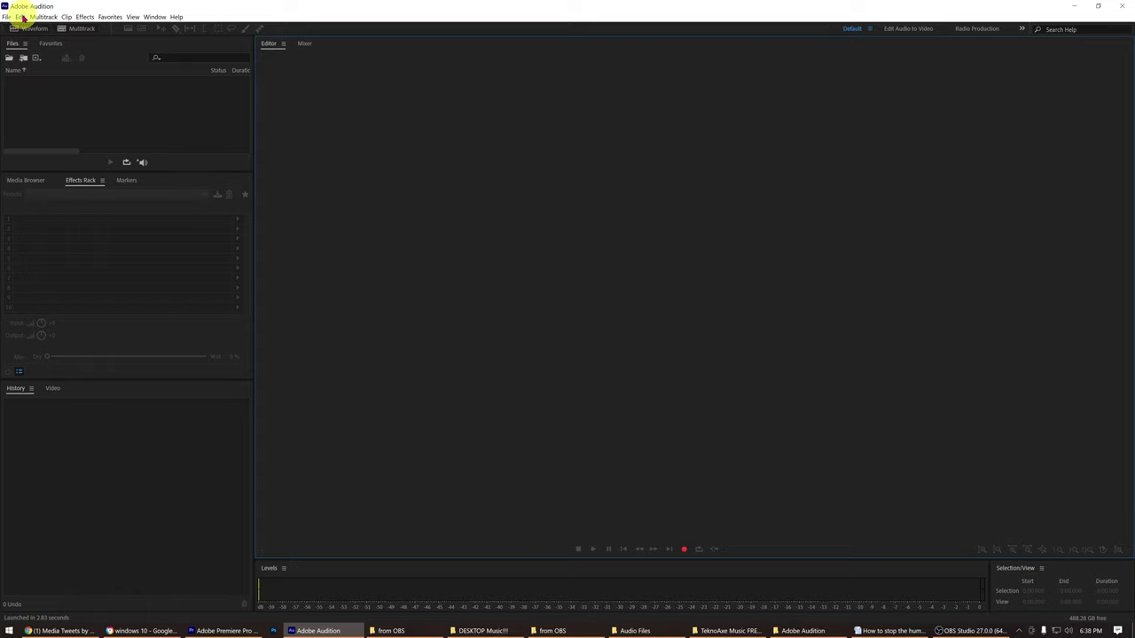
Step: Open the Audio Hardware page of Audition's Preferences from the Edit menu
{"action": "left_click", "coordinate": [19, 17]}
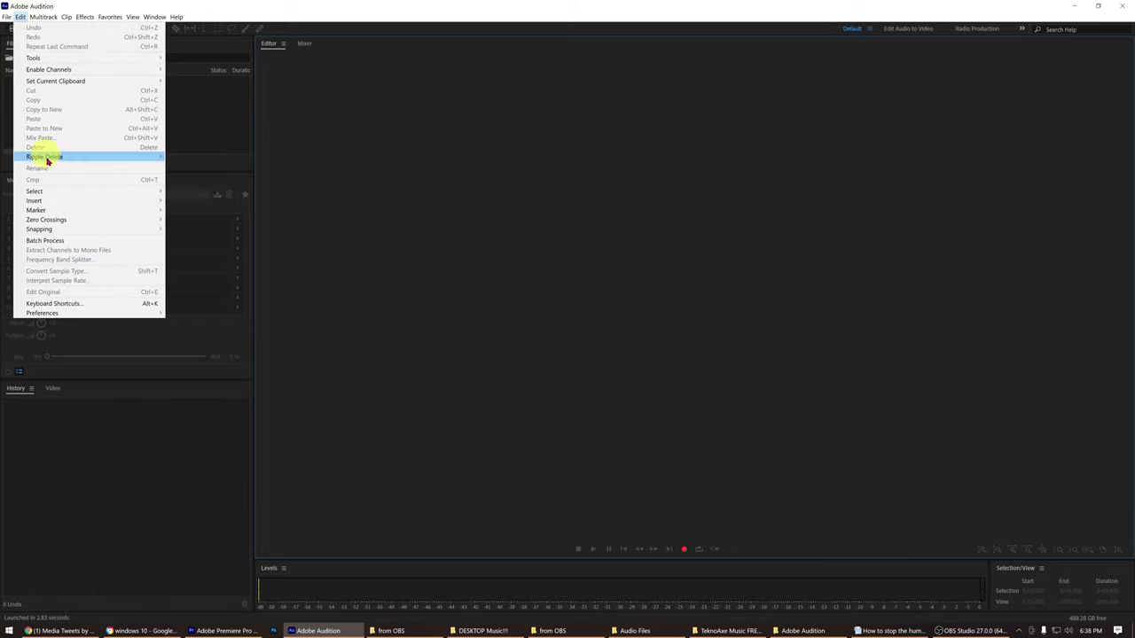
{"action": "mouse_move", "coordinate": [99, 314]}
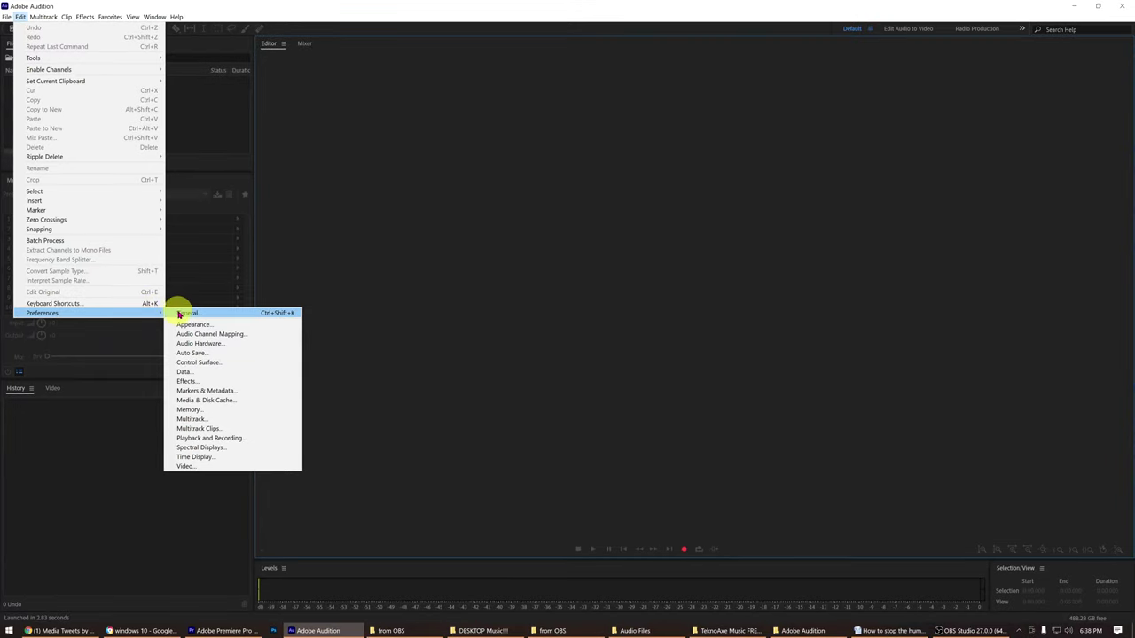
{"action": "left_click", "coordinate": [245, 347]}
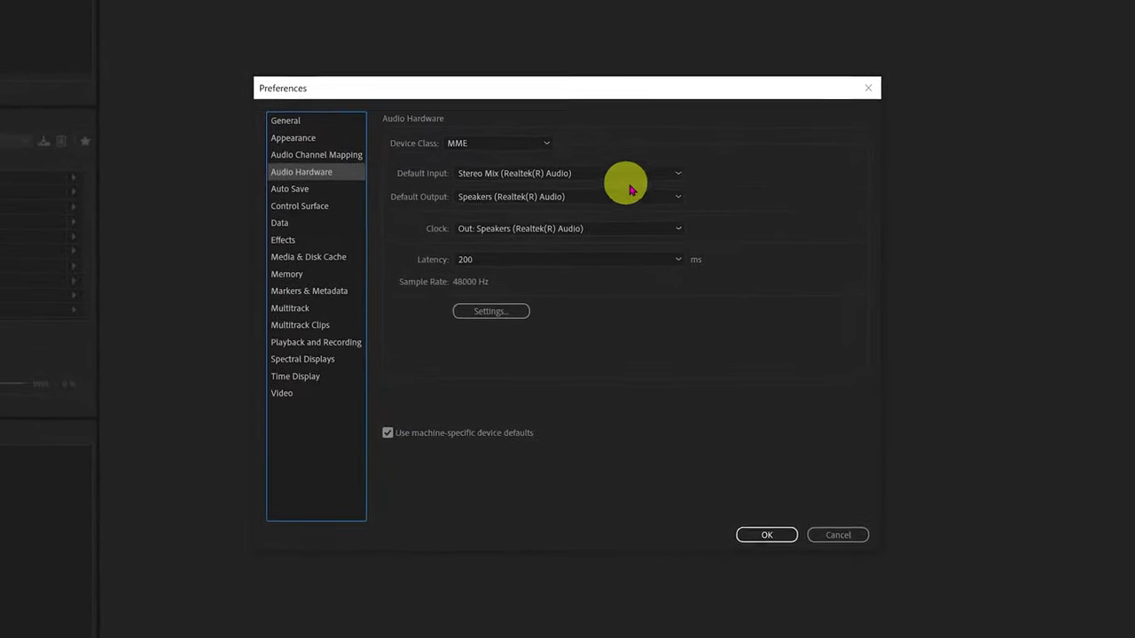
Step: Set Default Input to Microphone (2- Yeti Stereo Microphone) and accept the change warning
{"action": "left_click", "coordinate": [698, 151]}
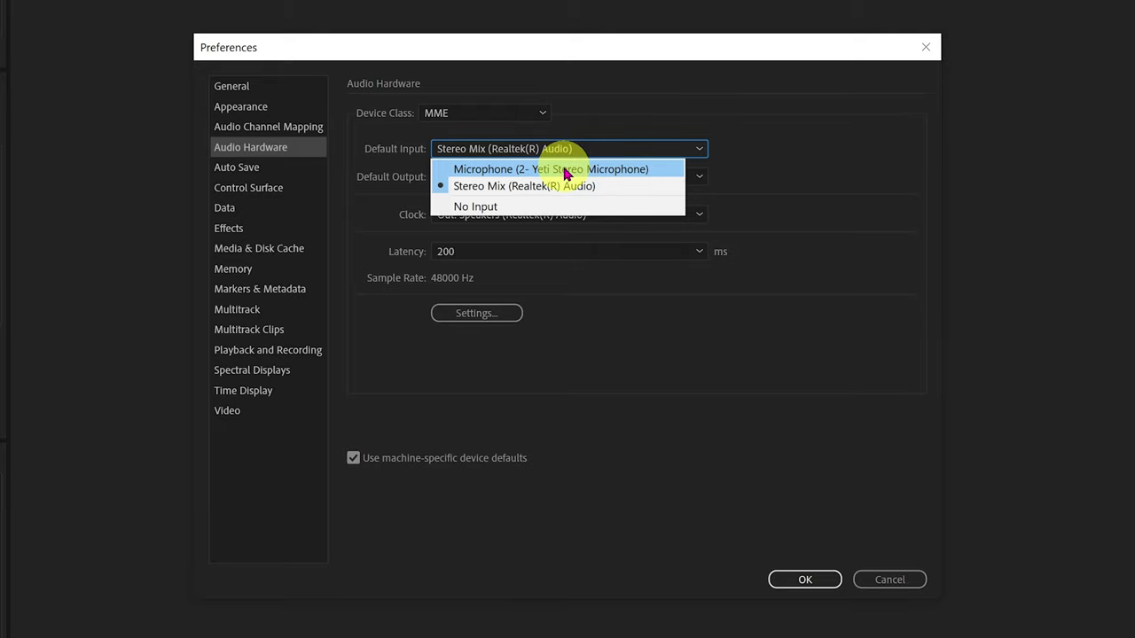
{"action": "left_click", "coordinate": [565, 170]}
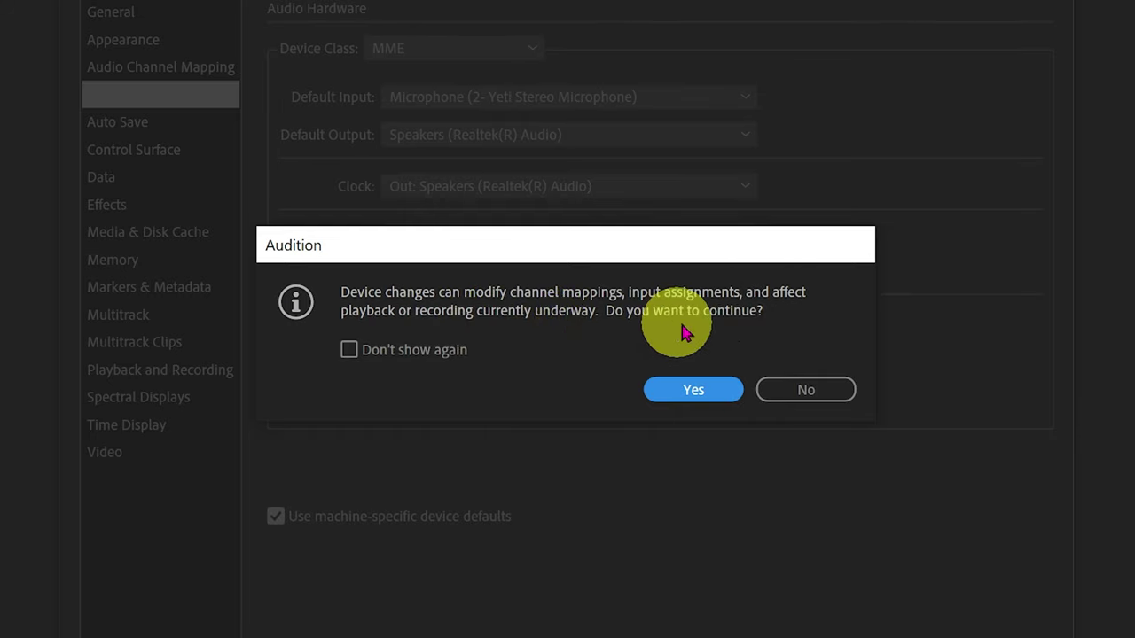
{"action": "left_click", "coordinate": [712, 388]}
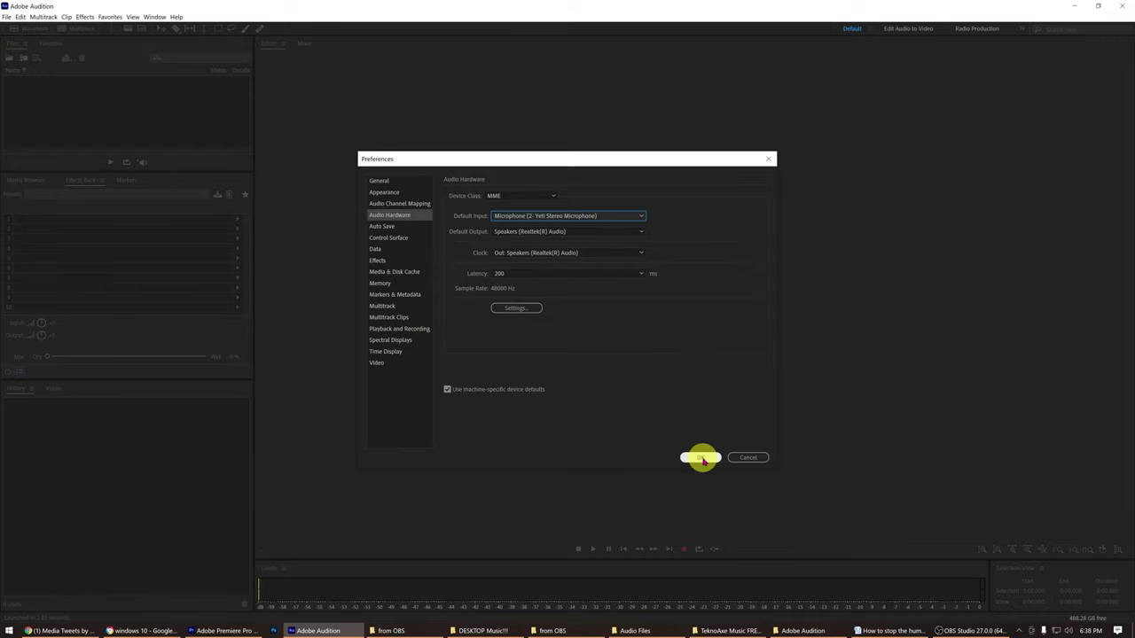
Step: Apply preferences and record a 48000 Hz, Stereo, 32 (float) test clip into Untitled 1
{"action": "left_click", "coordinate": [700, 458]}
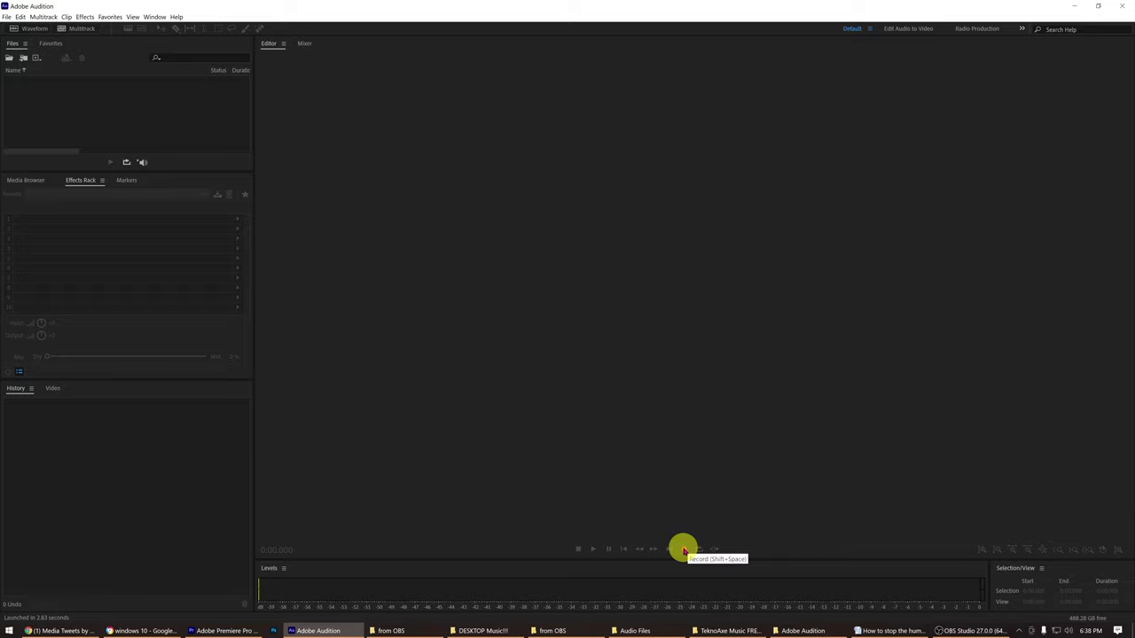
{"action": "left_click", "coordinate": [684, 551]}
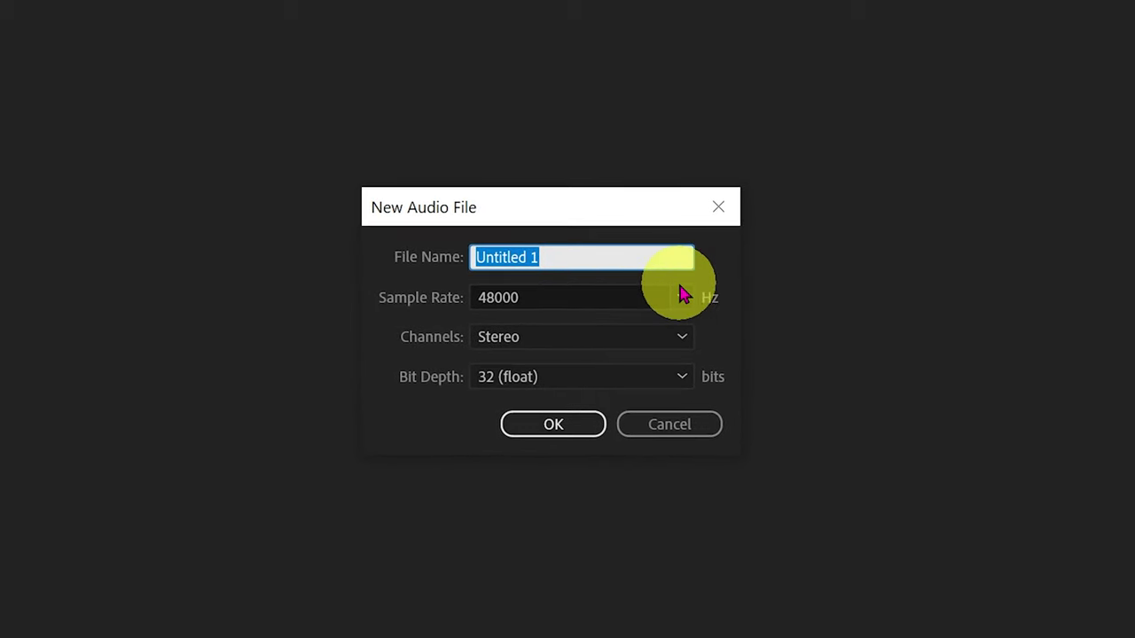
{"action": "left_click", "coordinate": [683, 301]}
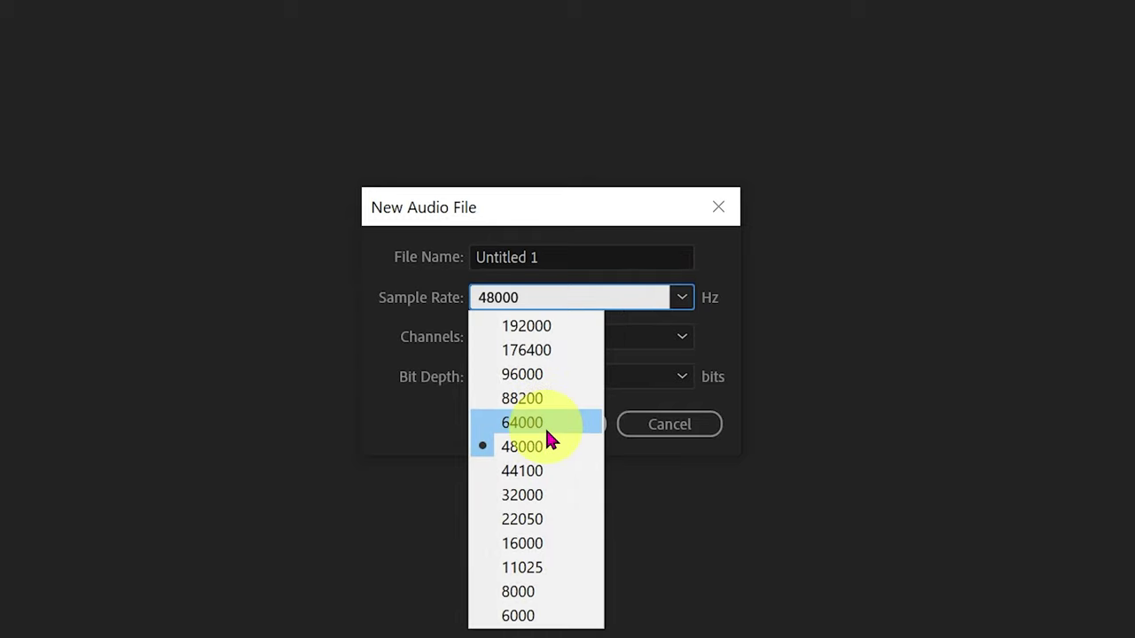
{"action": "left_click", "coordinate": [547, 446]}
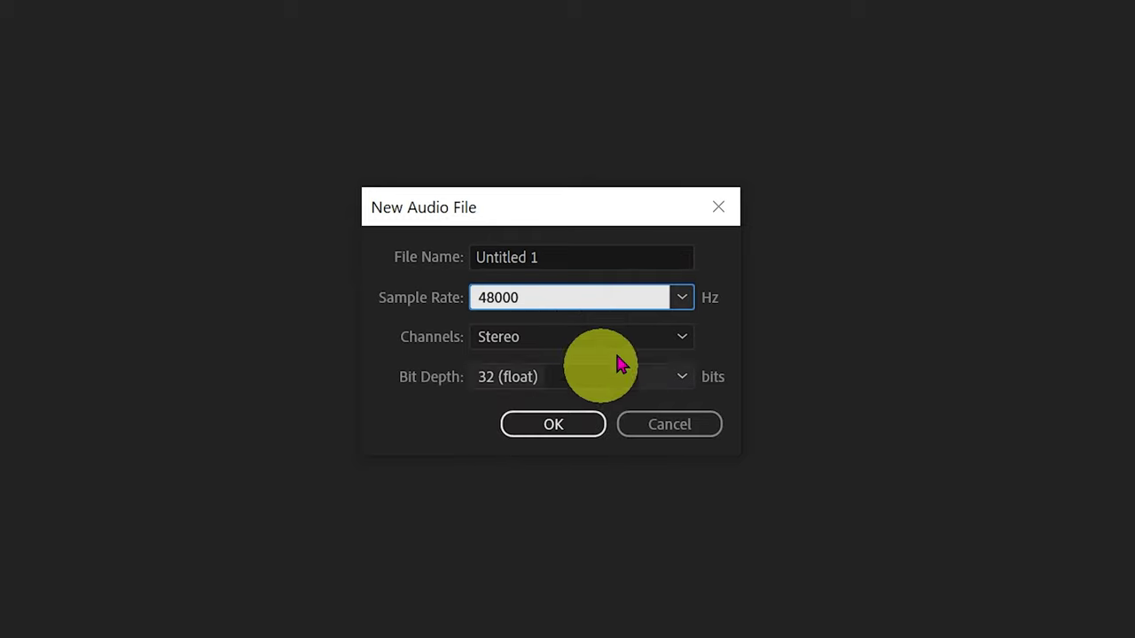
{"action": "left_click", "coordinate": [680, 344]}
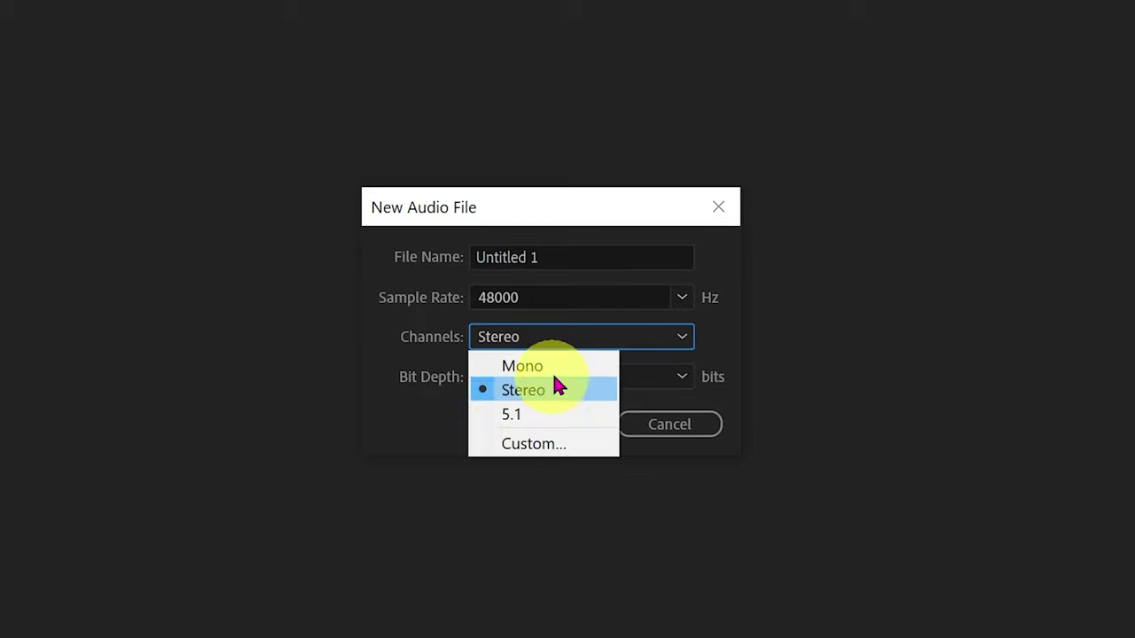
{"action": "left_click", "coordinate": [560, 392]}
{"action": "left_click", "coordinate": [560, 392]}
{"action": "left_click", "coordinate": [665, 382]}
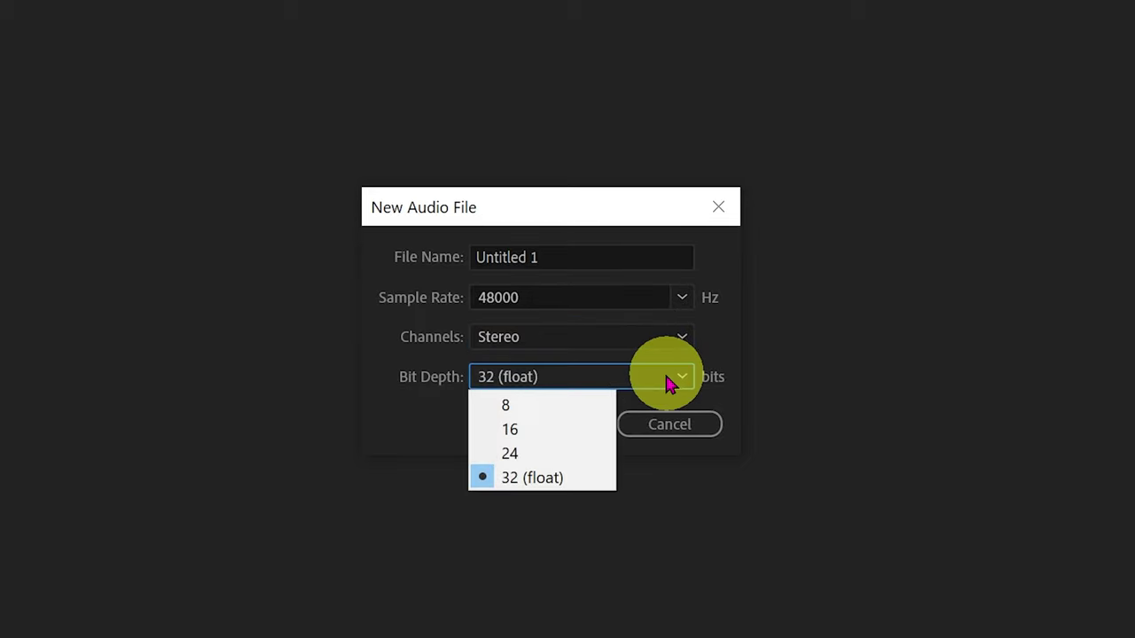
{"action": "left_click", "coordinate": [564, 479]}
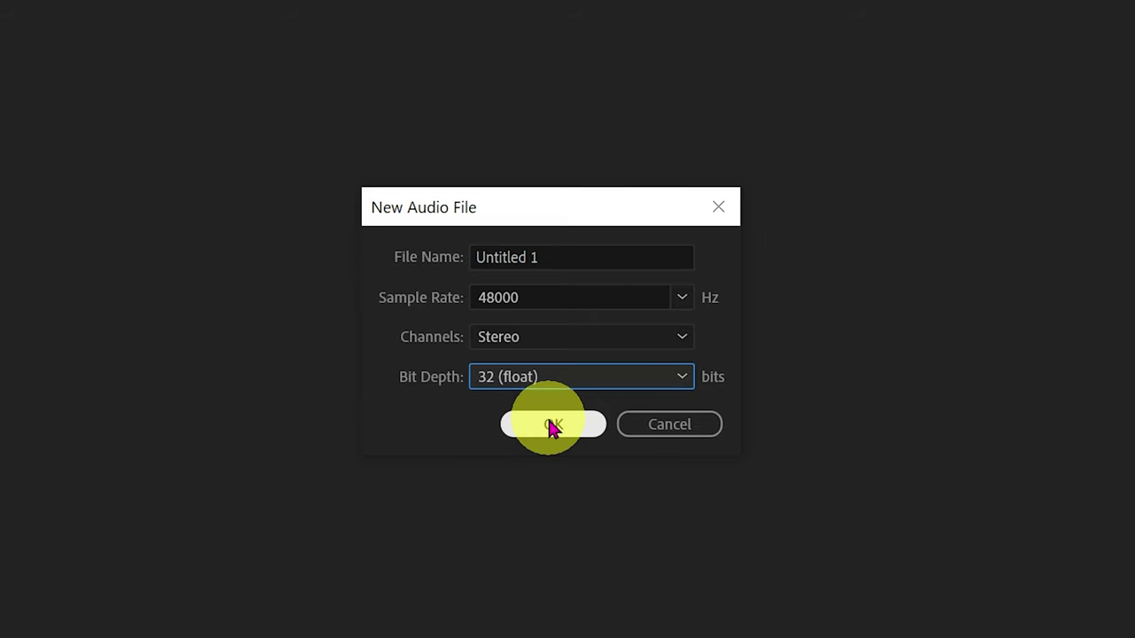
{"action": "left_click", "coordinate": [551, 428]}
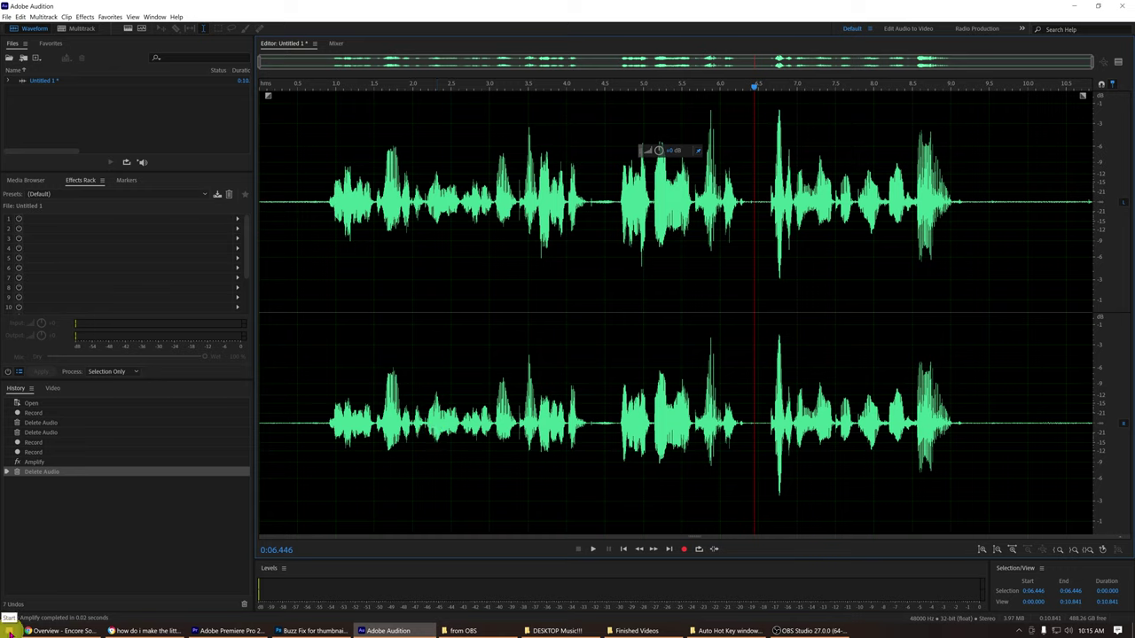
Step: Search Windows for 'control' and open Control Panel
{"action": "right_click", "coordinate": [8, 628]}
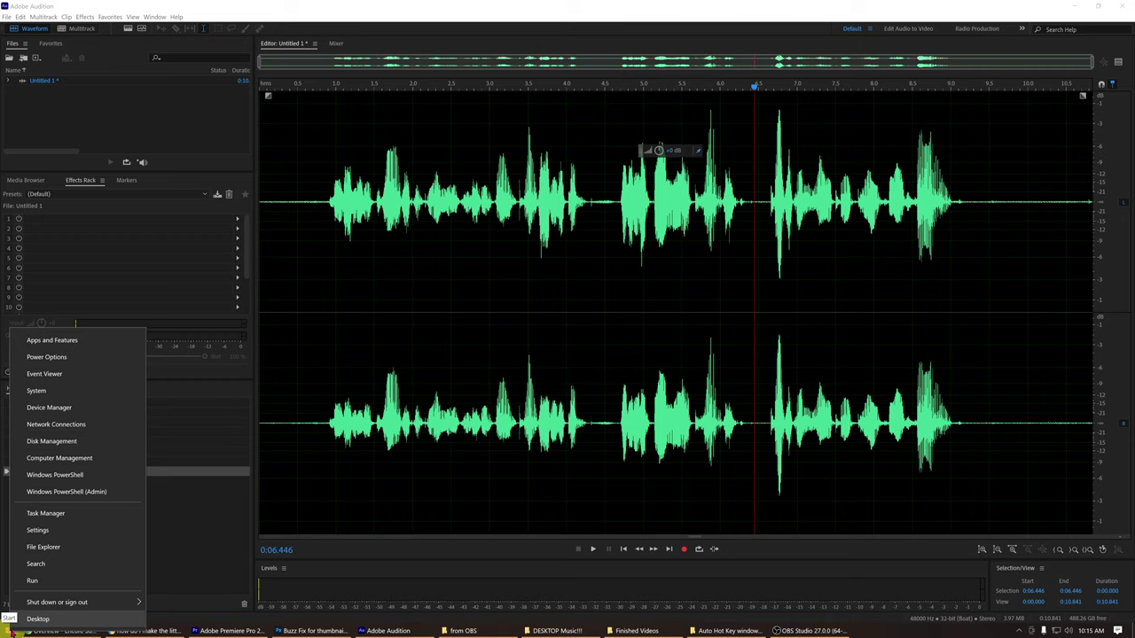
{"action": "left_click", "coordinate": [72, 565]}
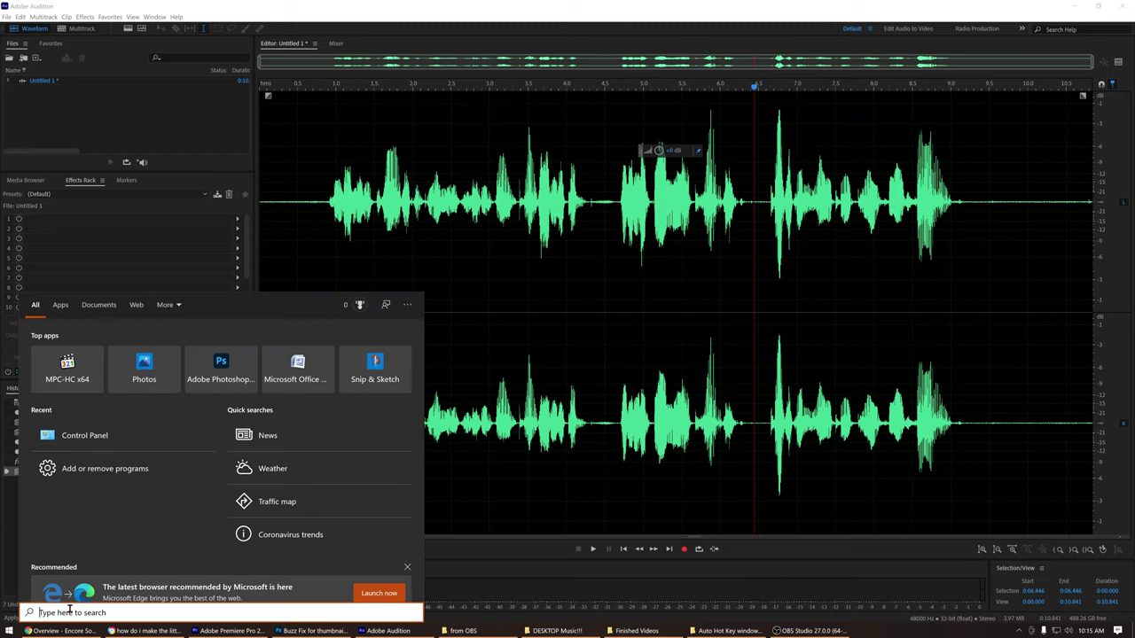
{"action": "type", "text": "cont"}
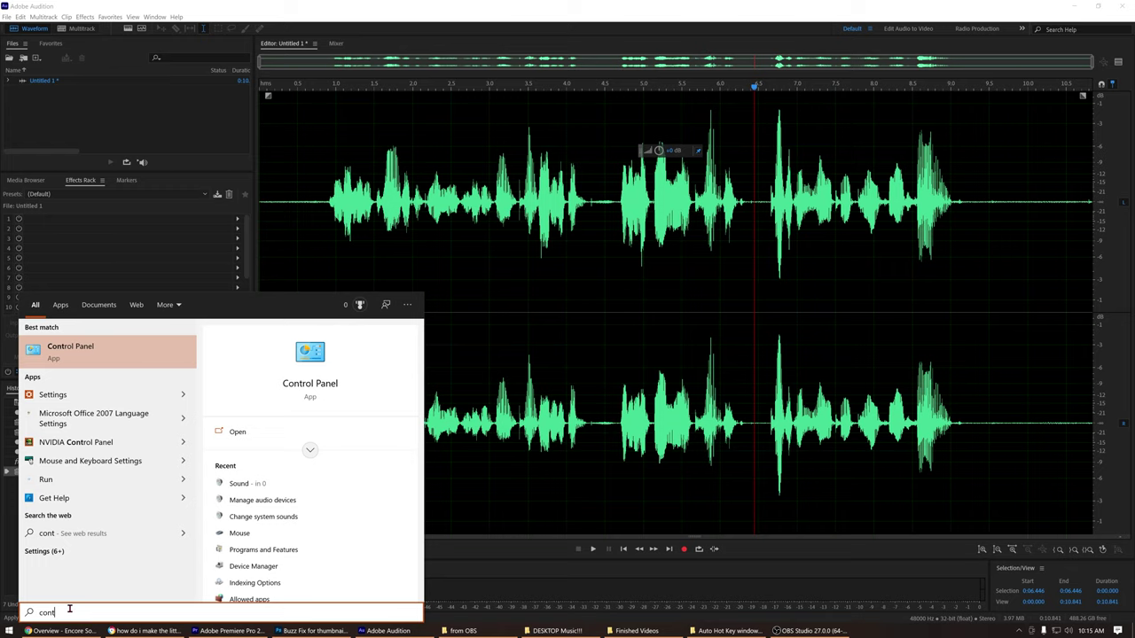
{"action": "type", "text": "rol"}
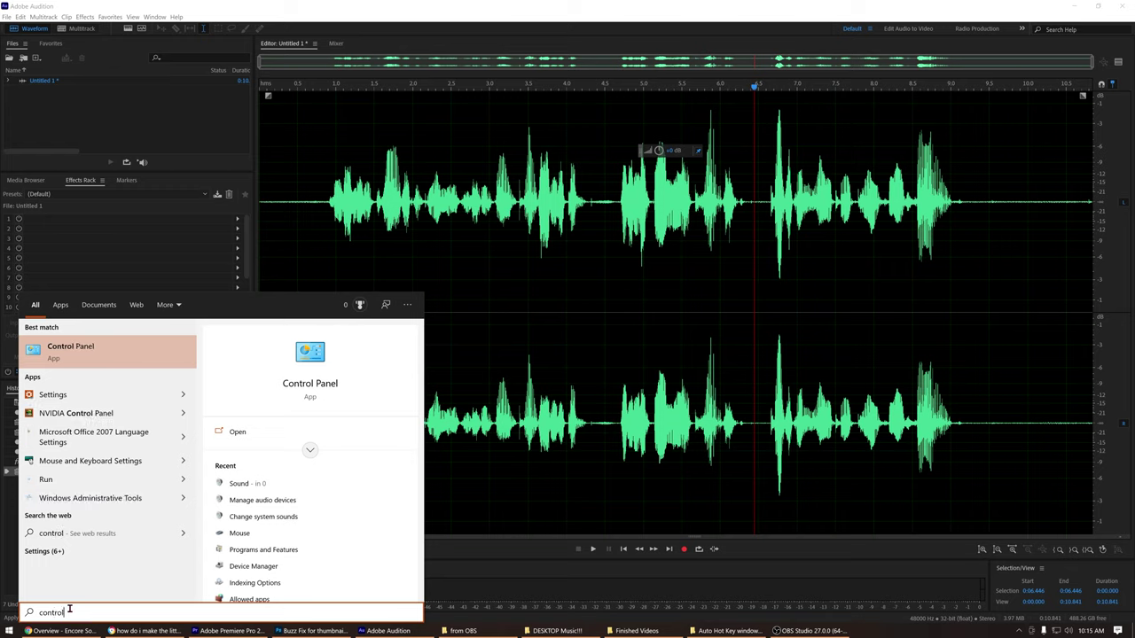
{"action": "left_click", "coordinate": [89, 356]}
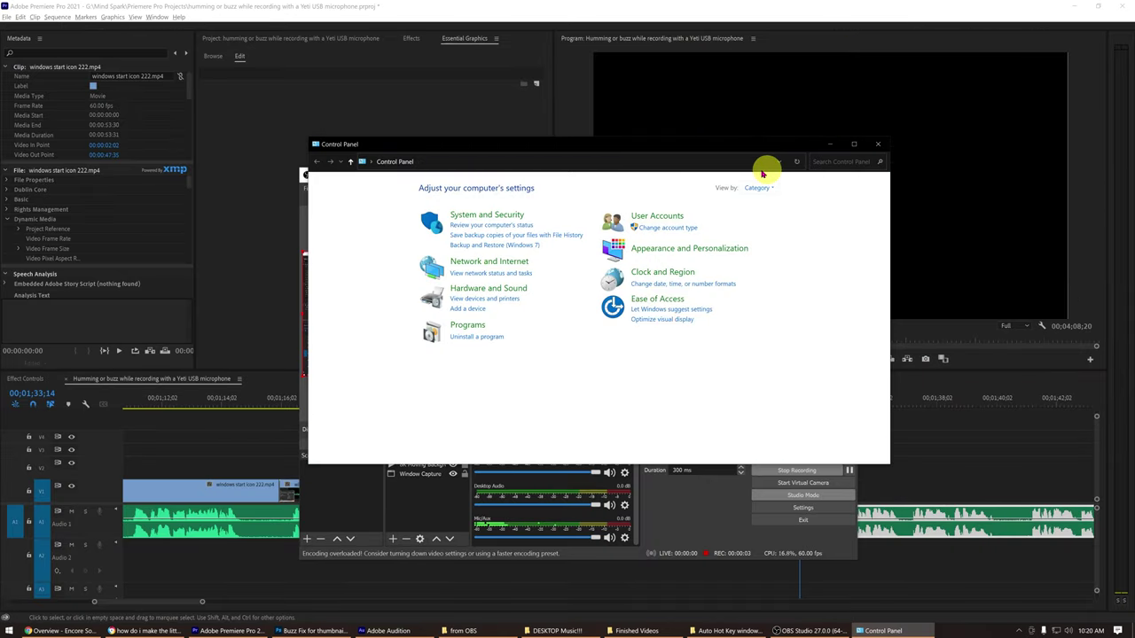
Step: View Control Panel as Large icons and open the Hardware and Sound audio device settings
{"action": "left_click", "coordinate": [770, 189]}
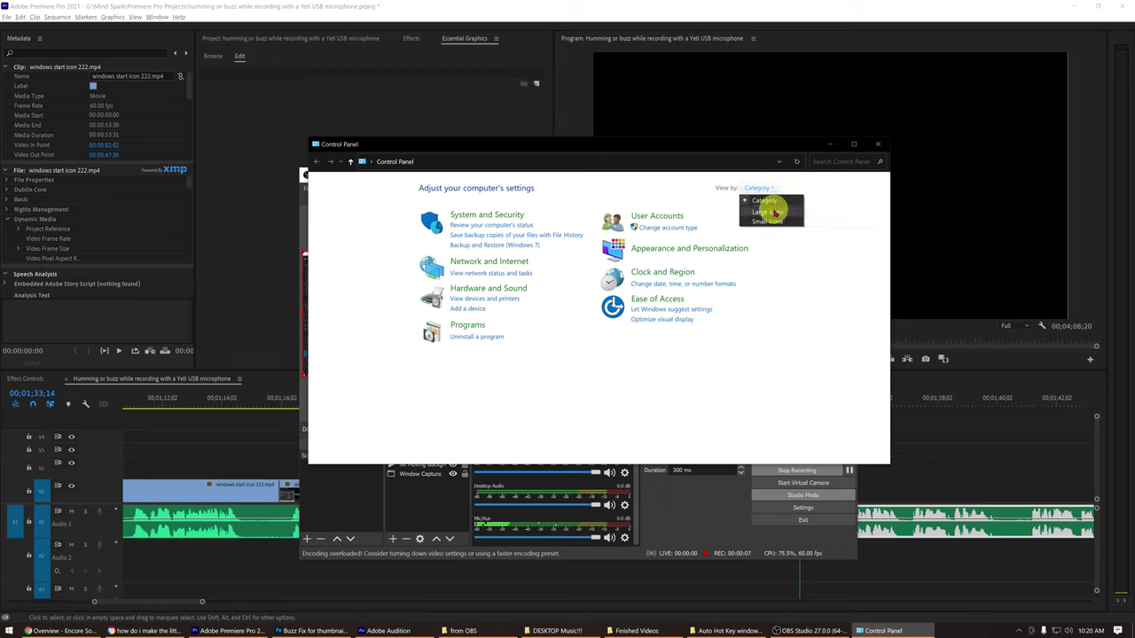
{"action": "left_click", "coordinate": [774, 213]}
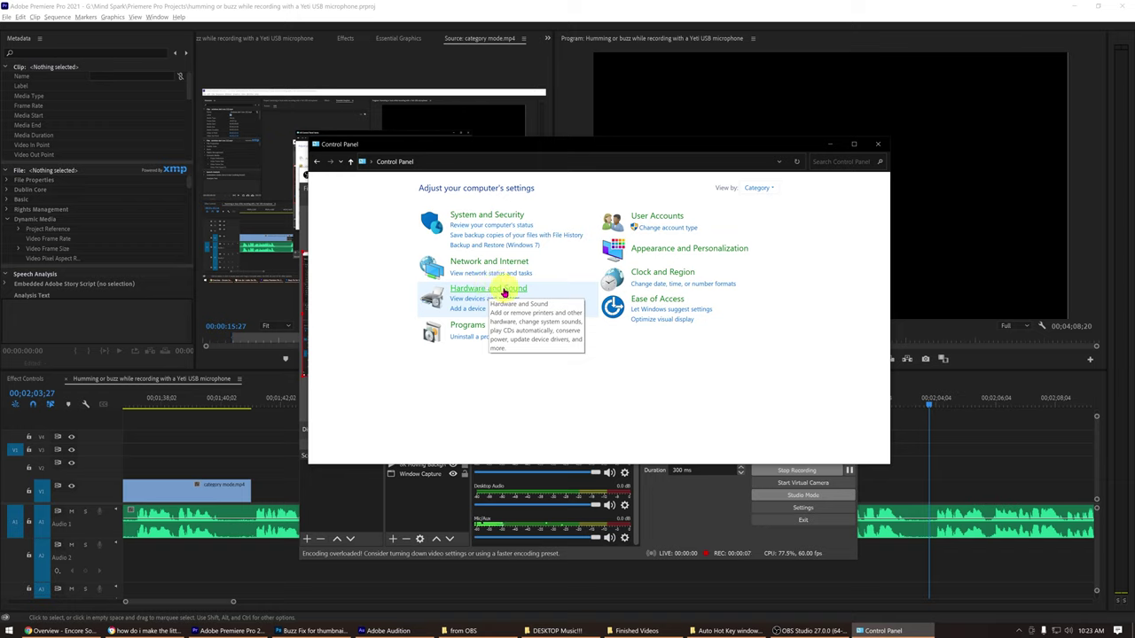
{"action": "left_click", "coordinate": [503, 290]}
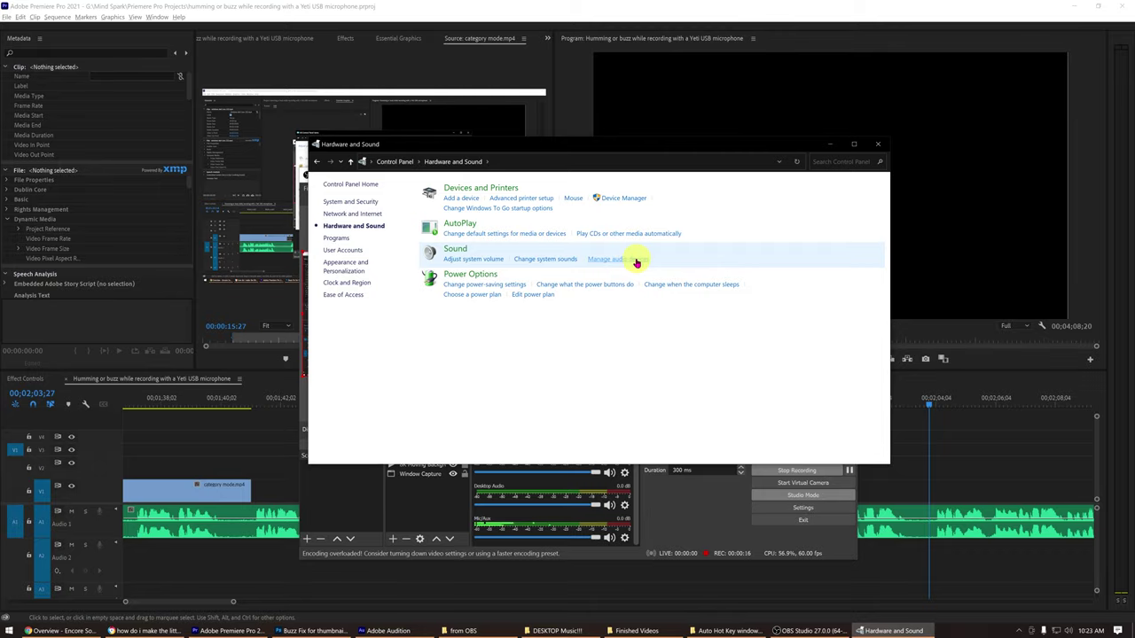
{"action": "left_click", "coordinate": [636, 262]}
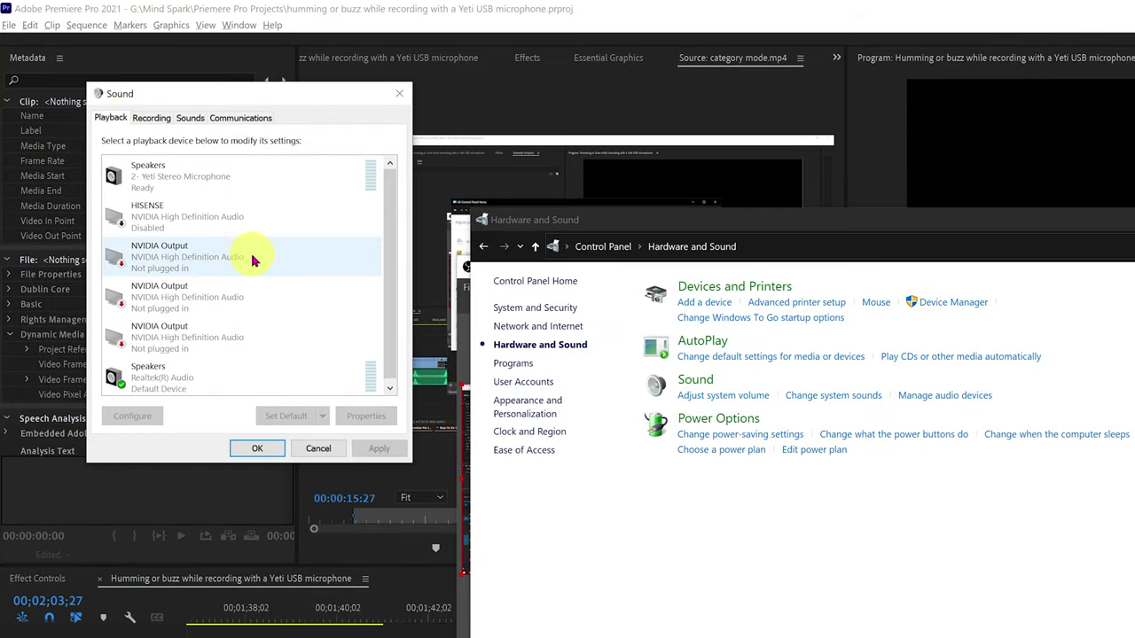
Step: Show the Recording devices list and open the Yeti Stereo Microphone's properties
{"action": "scroll", "coordinate": [264, 283], "scroll_direction": "down", "scroll_amount": 1}
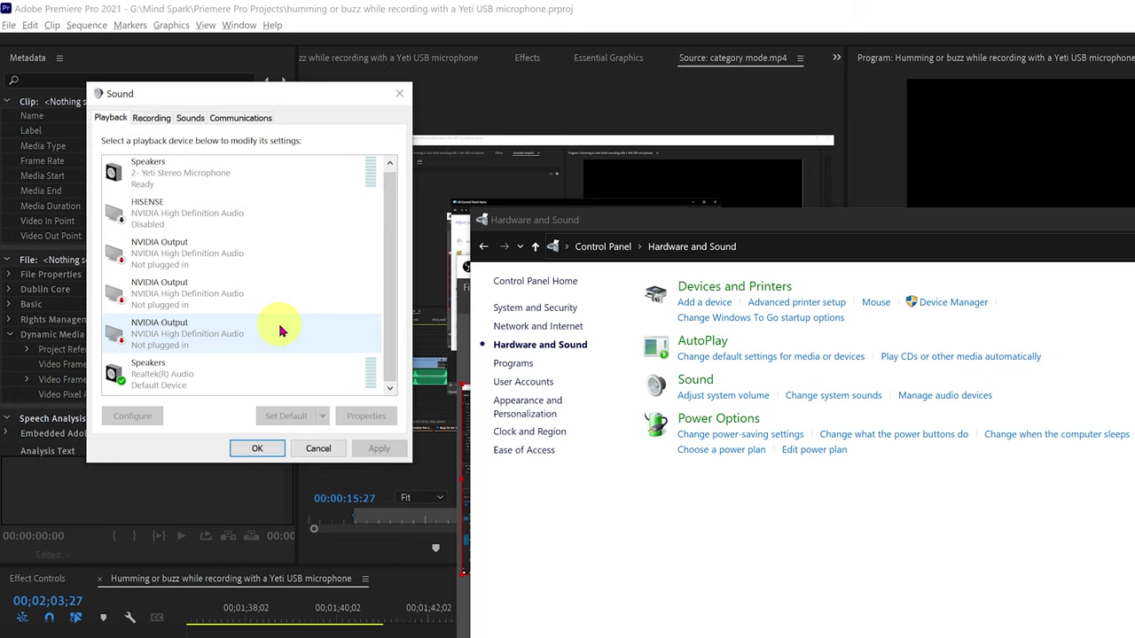
{"action": "left_click", "coordinate": [151, 118]}
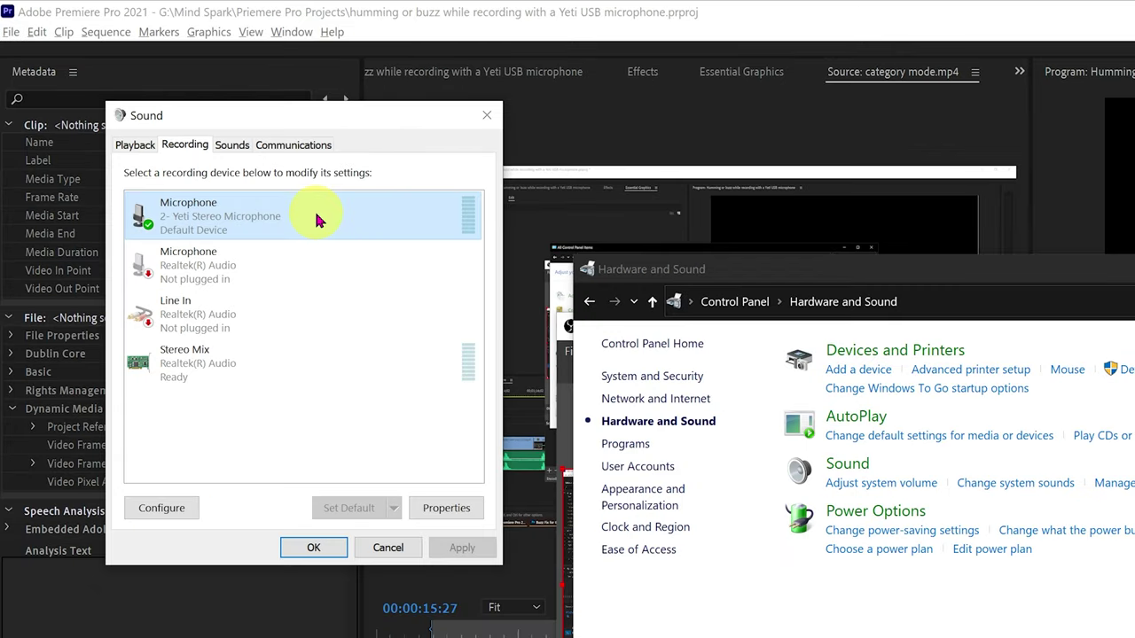
{"action": "double_click", "coordinate": [317, 217]}
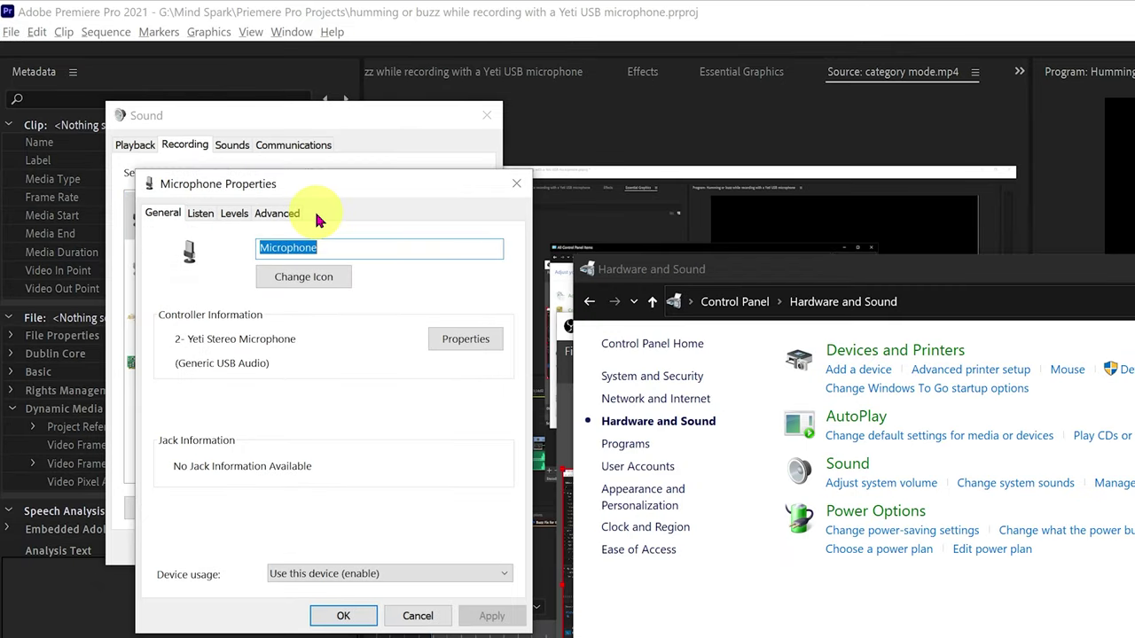
Step: Lower the Yeti Microphone level on the Levels tab from 100 to 50 and confirm
{"action": "left_click", "coordinate": [235, 215]}
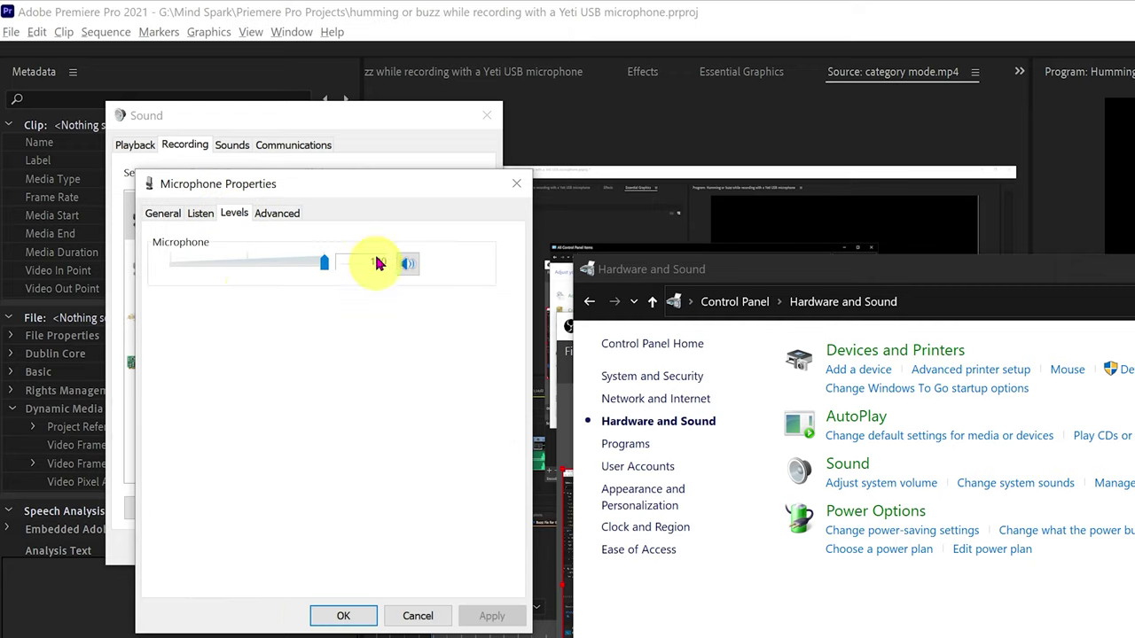
{"action": "left_click", "coordinate": [323, 256]}
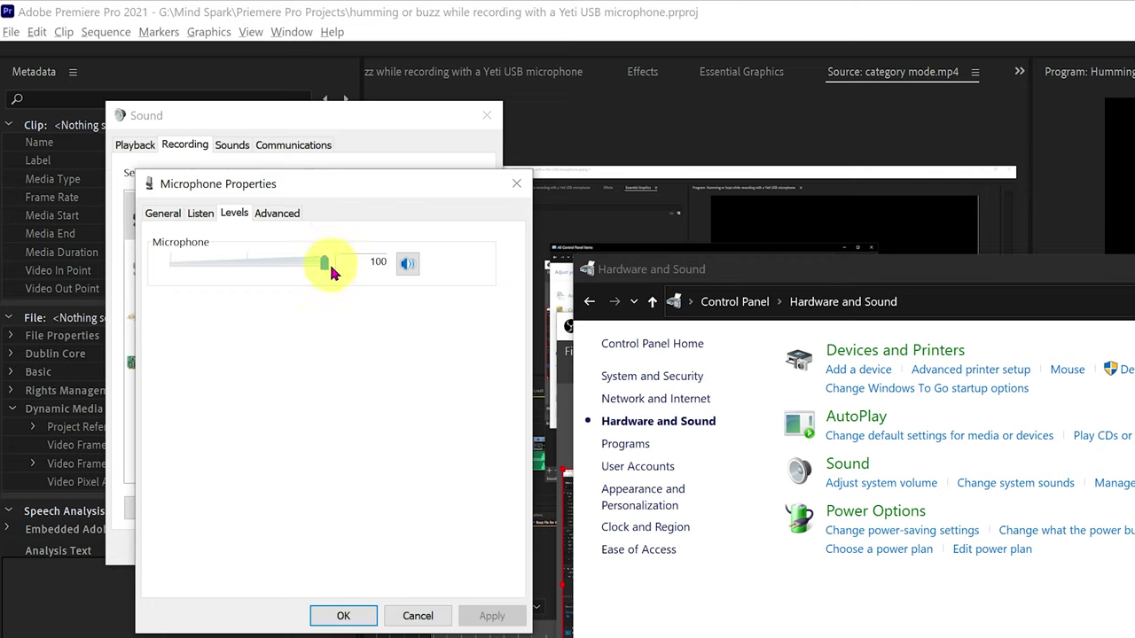
{"action": "left_click_drag", "start_coordinate": [324, 262], "coordinate": [260, 270]}
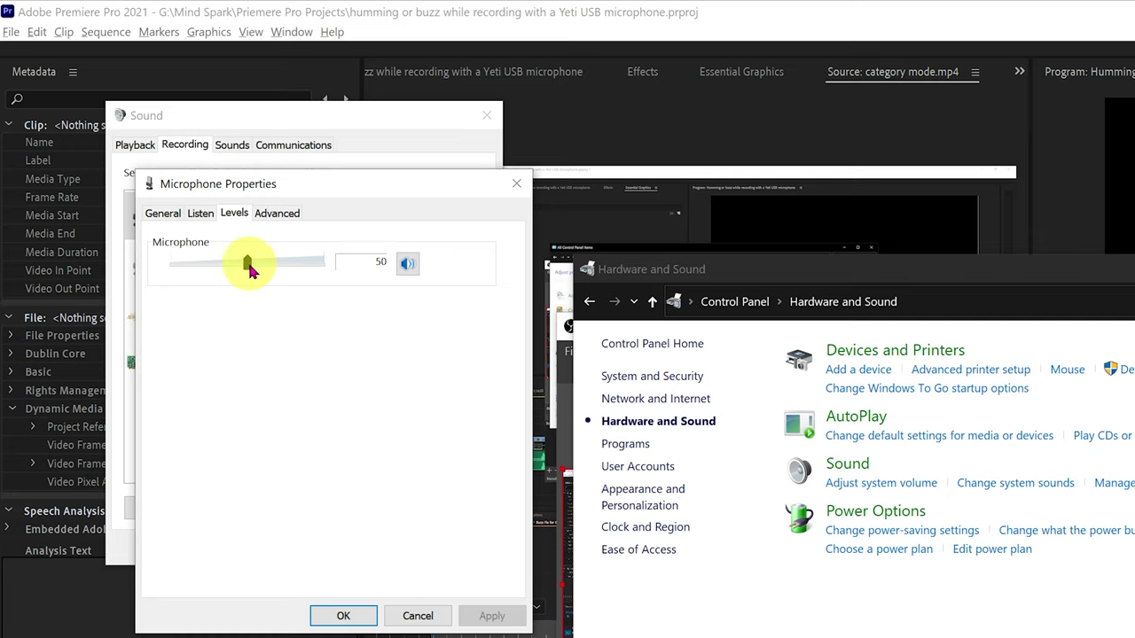
{"action": "left_click_drag", "start_coordinate": [249, 270], "coordinate": [251, 271]}
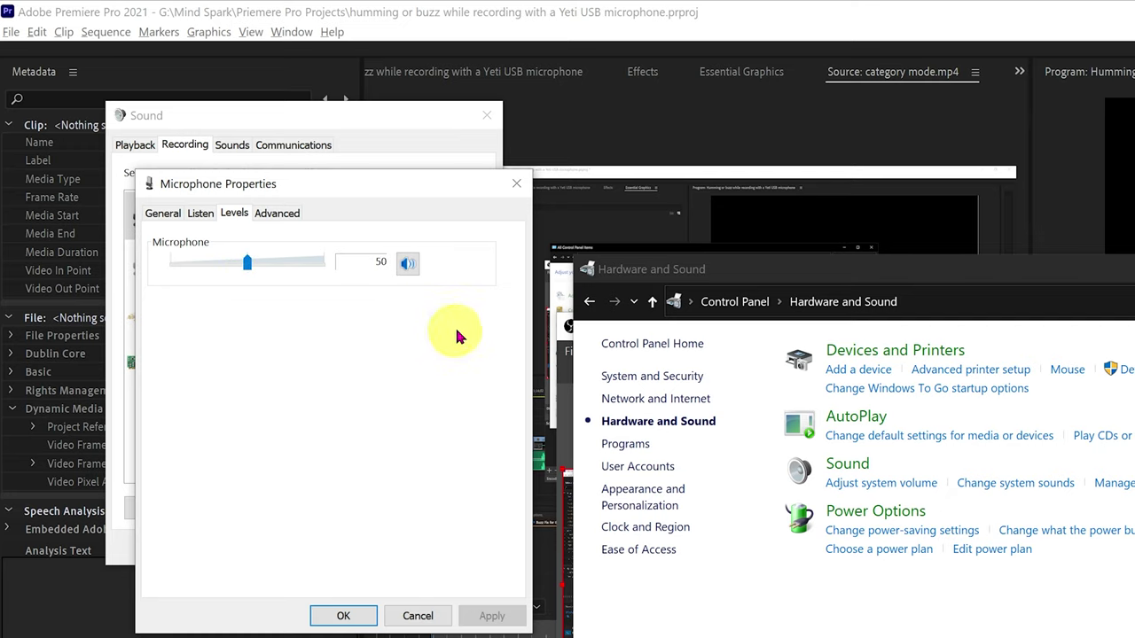
{"action": "left_click", "coordinate": [342, 618]}
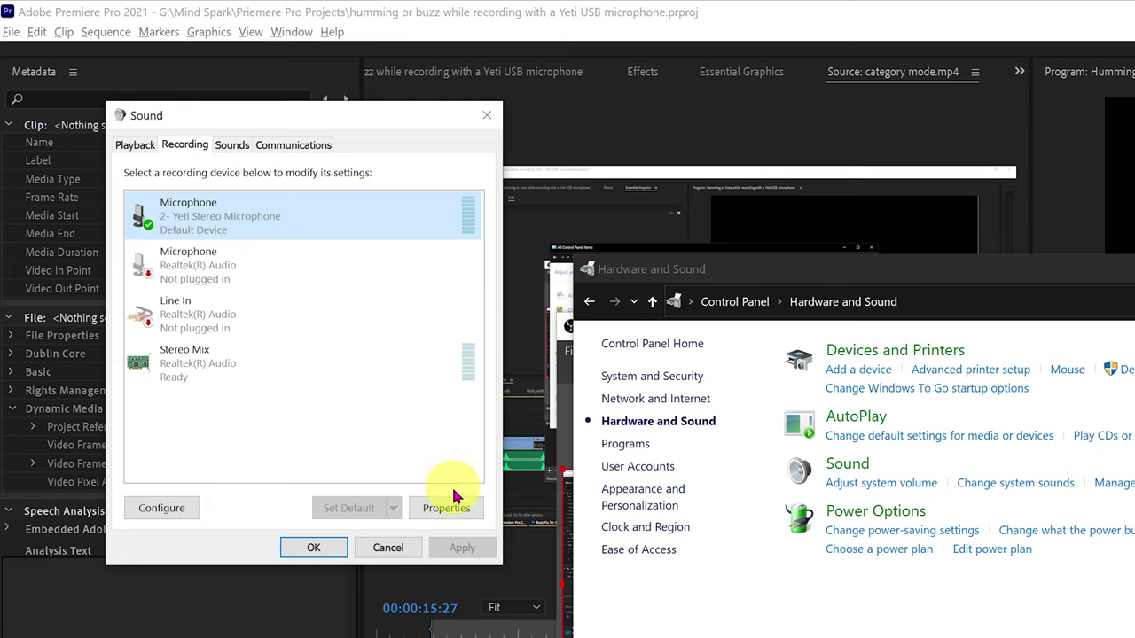
Step: Reduce the Yeti Microphone level to 30, then close the Sound dialog
{"action": "left_click", "coordinate": [467, 513]}
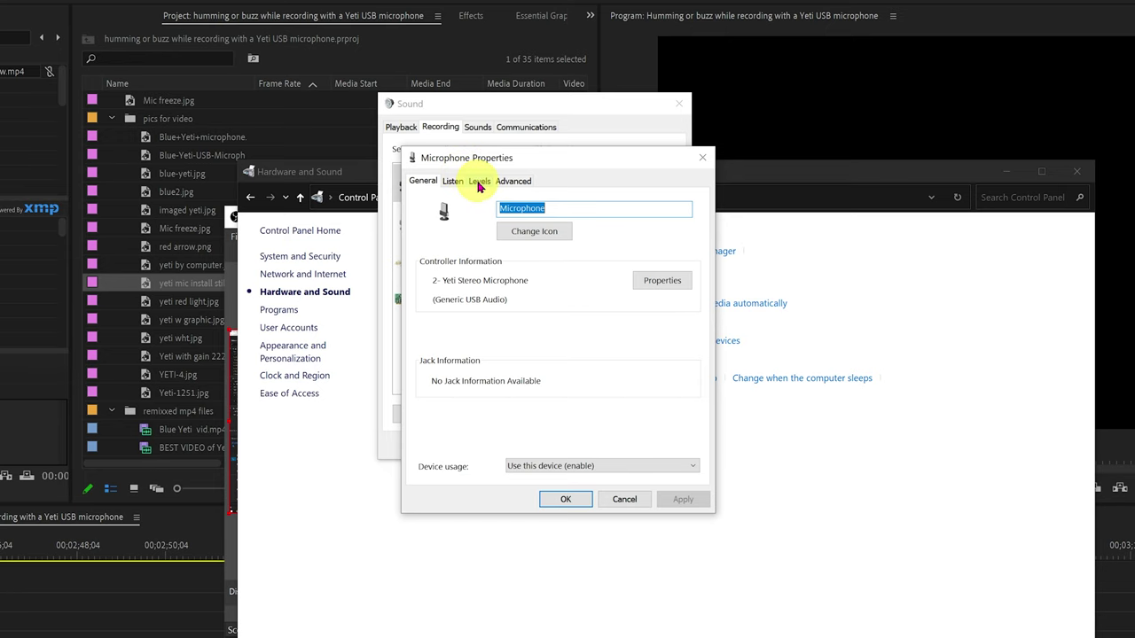
{"action": "left_click", "coordinate": [479, 182]}
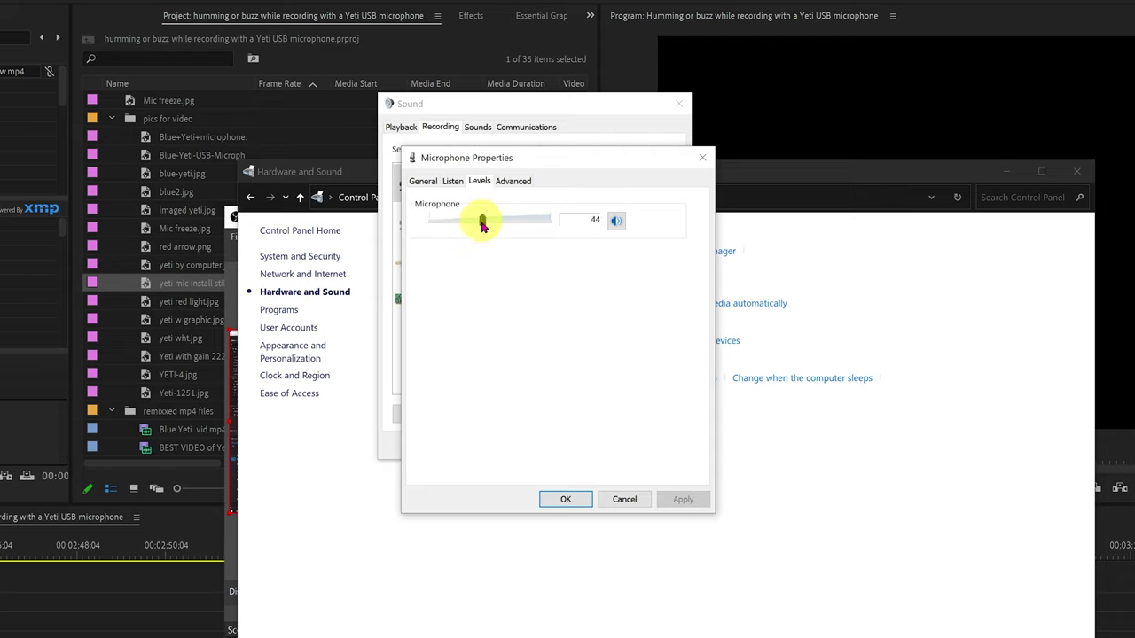
{"action": "left_click_drag", "start_coordinate": [483, 226], "coordinate": [466, 225]}
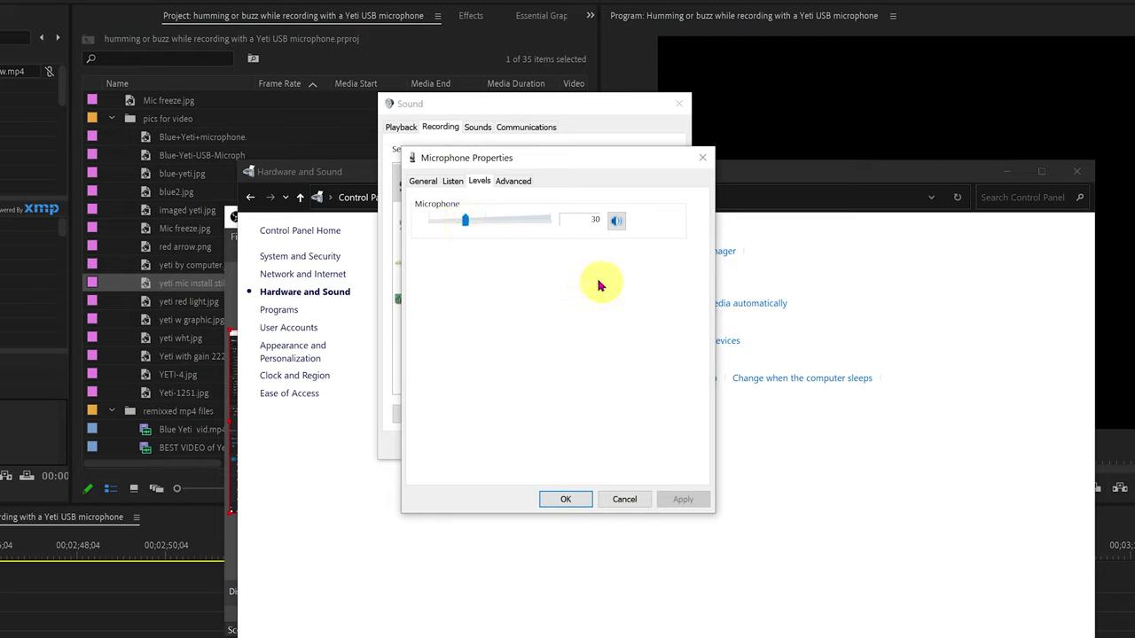
{"action": "left_click", "coordinate": [568, 500]}
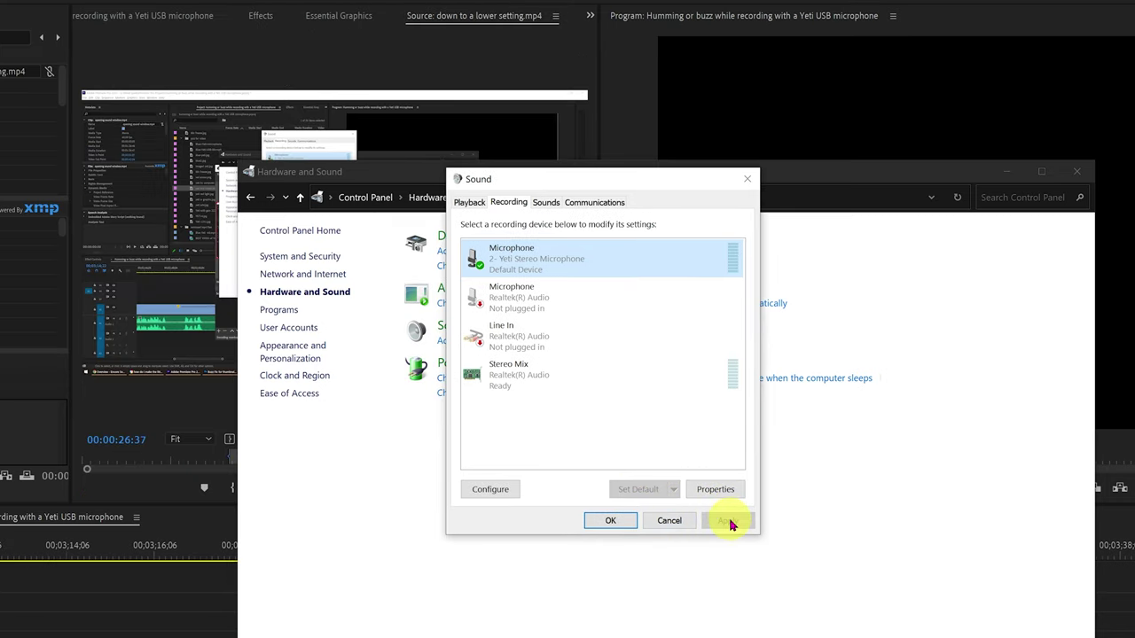
{"action": "left_click", "coordinate": [610, 523]}
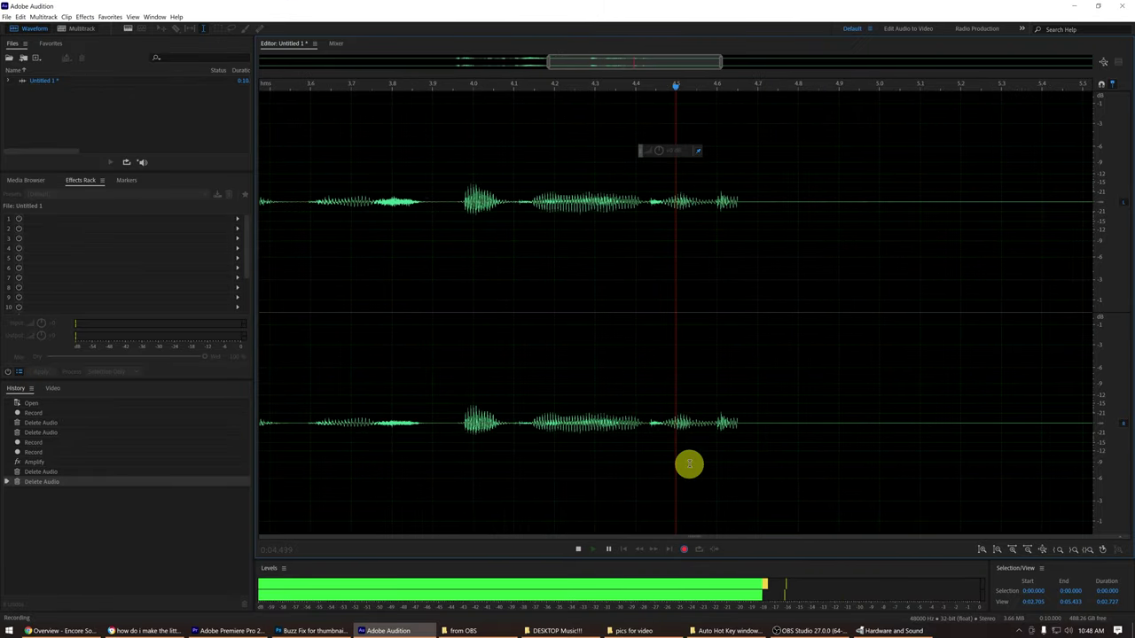
Step: Scroll Audition's view to review the clean, hum-free Yeti test waveform
{"action": "scroll", "coordinate": [623, 483], "scroll_direction": "down", "scroll_amount": 5}
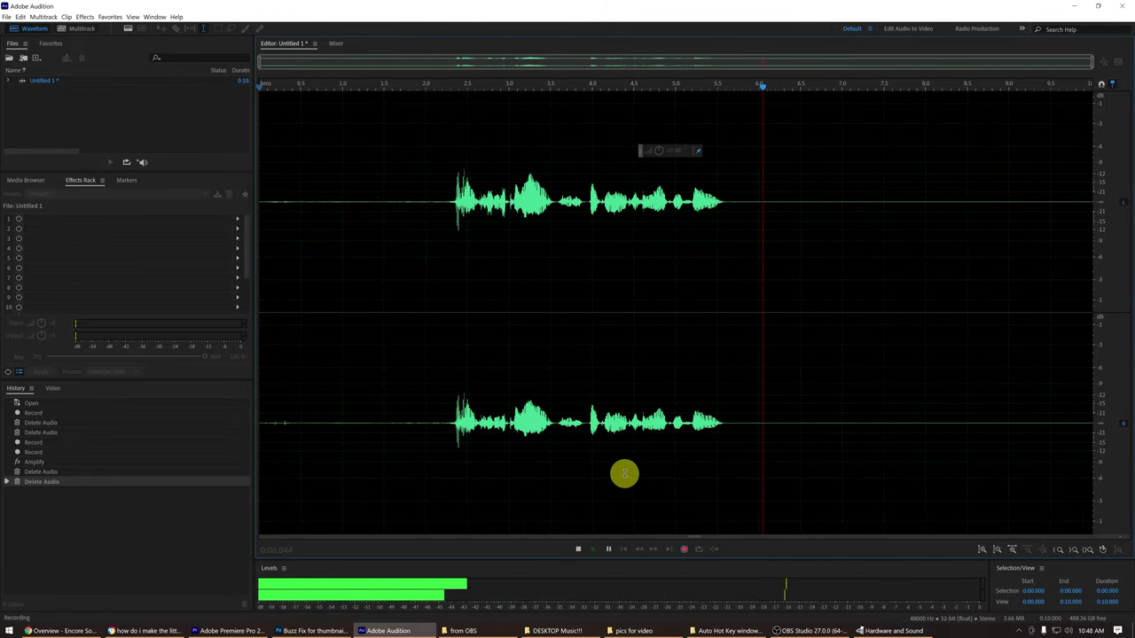